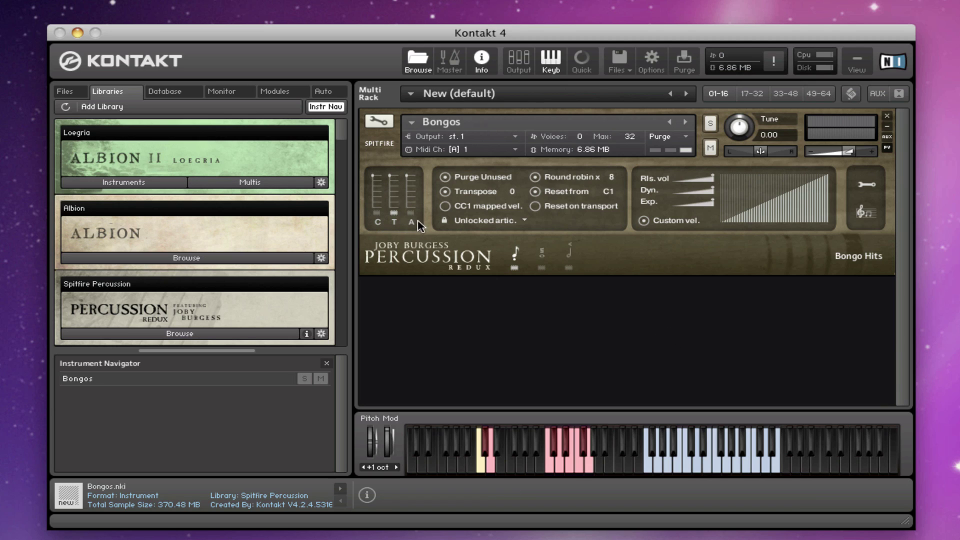
Load the C microphone of the Bongos, lower its level to about -13.6 dB, and unload it again
{"action": "left_click", "coordinate": [386, 223]}
{"action": "left_click", "coordinate": [378, 219]}
{"action": "mouse_move", "coordinate": [379, 191]}
{"action": "left_mouse_down"}
{"action": "mouse_move", "coordinate": [370, 221]}
{"action": "mouse_move", "coordinate": [373, 192]}
{"action": "left_mouse_up"}
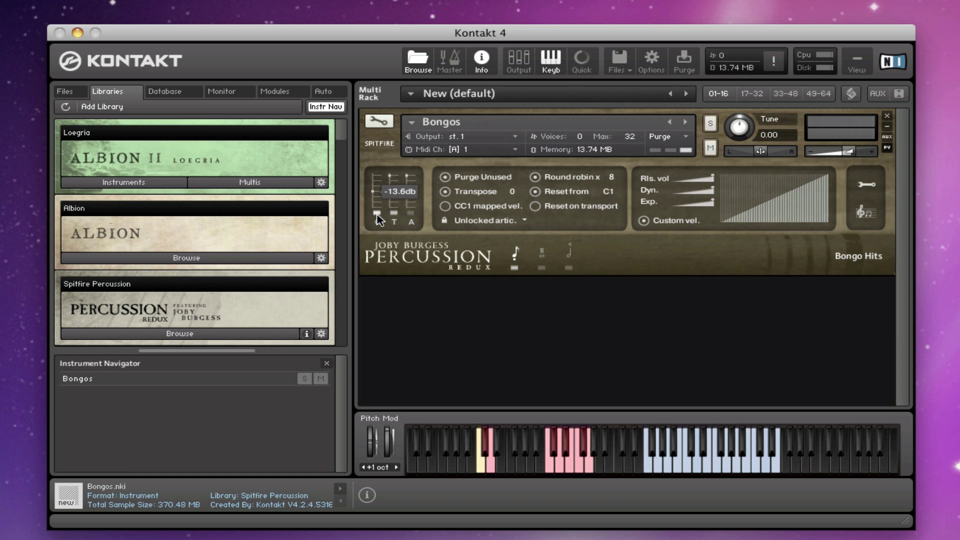
{"action": "left_click", "coordinate": [376, 213]}
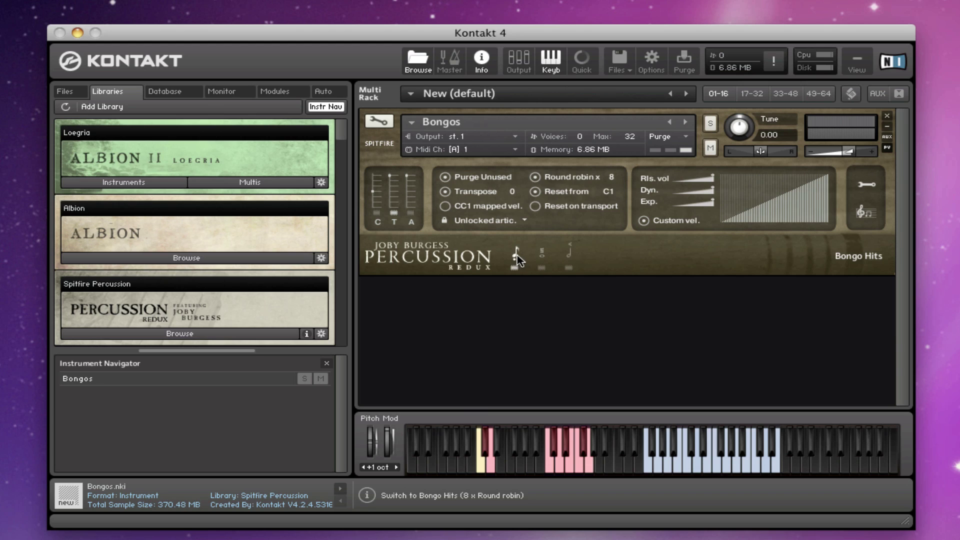
Switch through the Bongo Rolls and Bongo Swells articulations, unload the samples of both, and return to Bongo Hits
{"action": "left_click", "coordinate": [544, 257]}
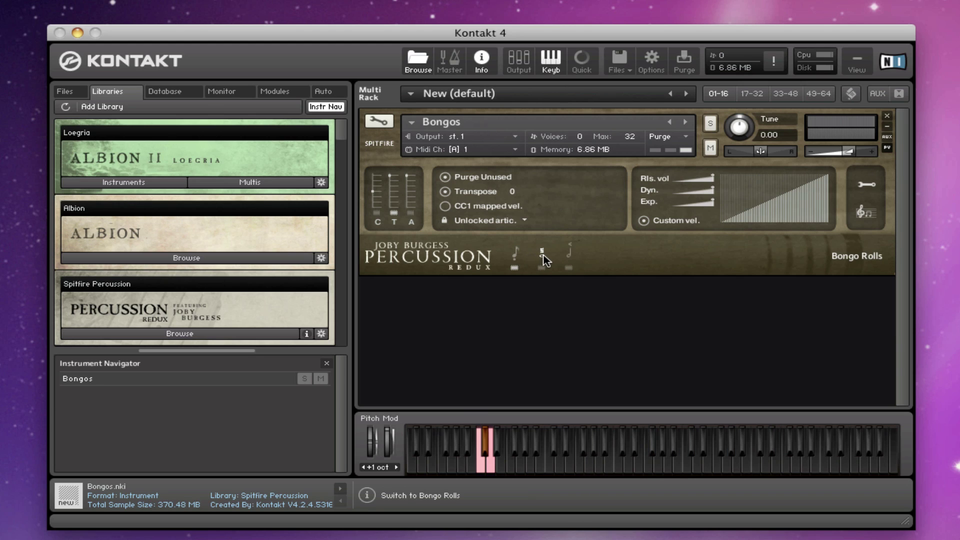
{"action": "left_click", "coordinate": [568, 255]}
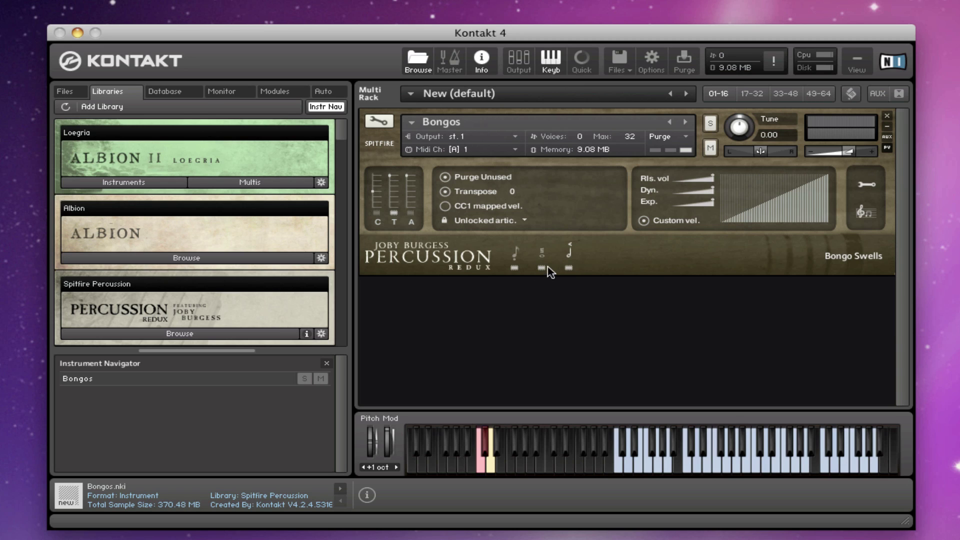
{"action": "left_click", "coordinate": [568, 268]}
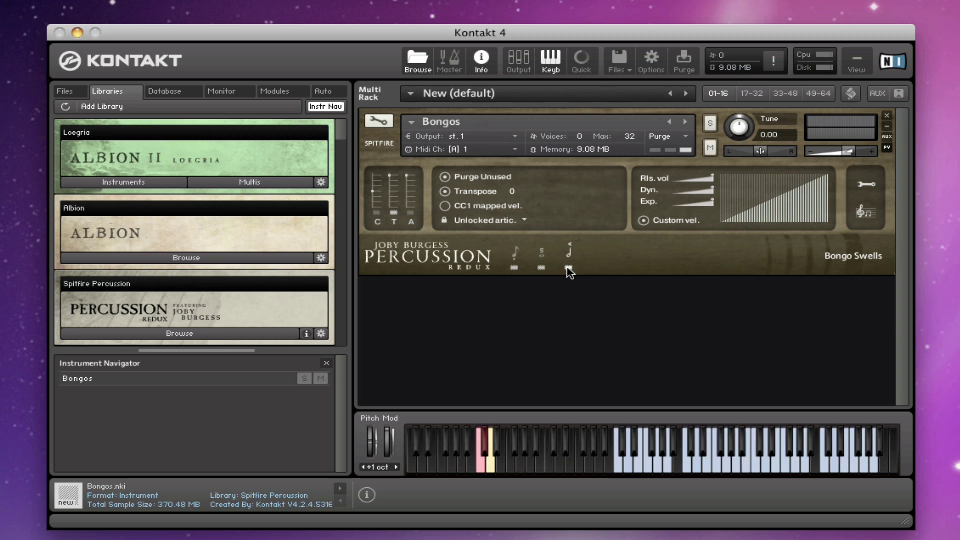
{"action": "left_click", "coordinate": [541, 269]}
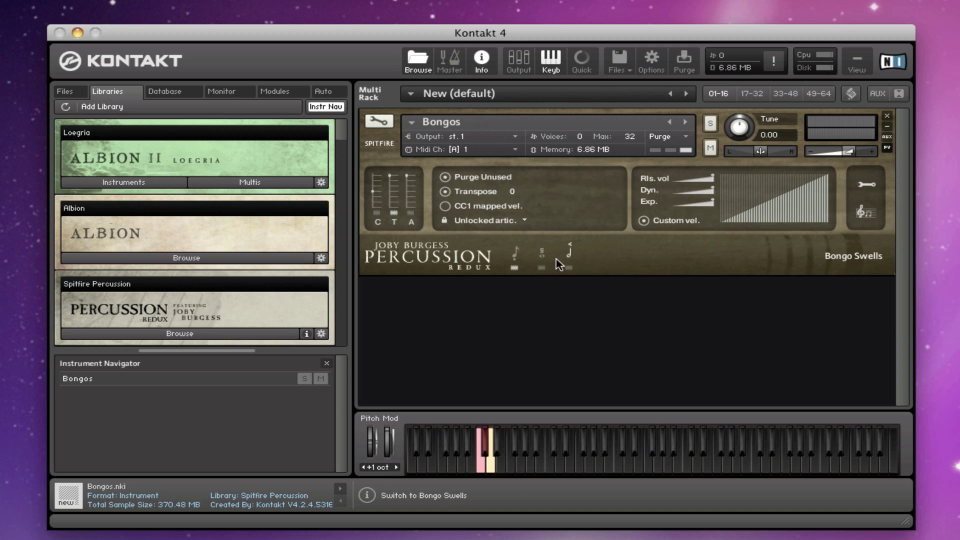
{"action": "left_click", "coordinate": [514, 255]}
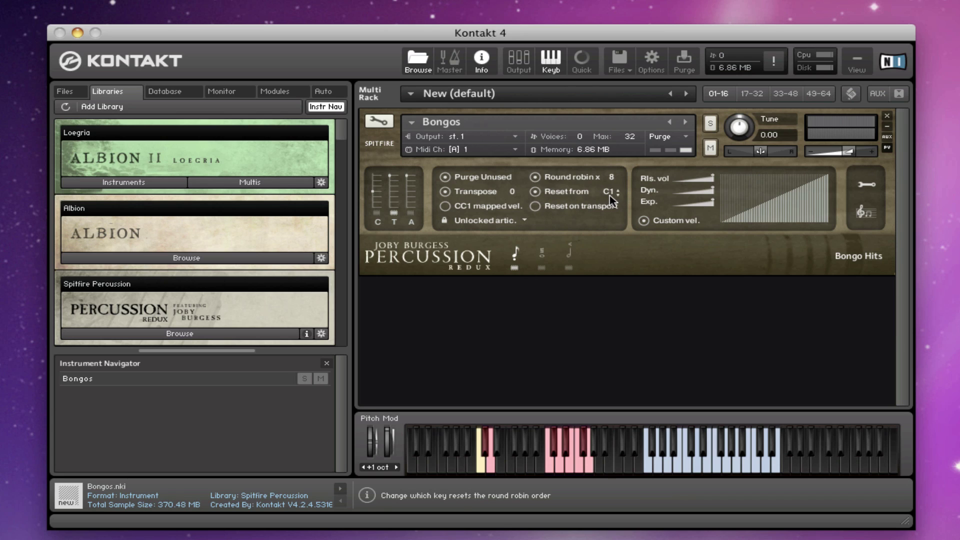
Turn Reset on transport on and off again, and view the MIDI CC automation options of the release volume
{"action": "left_click", "coordinate": [533, 206]}
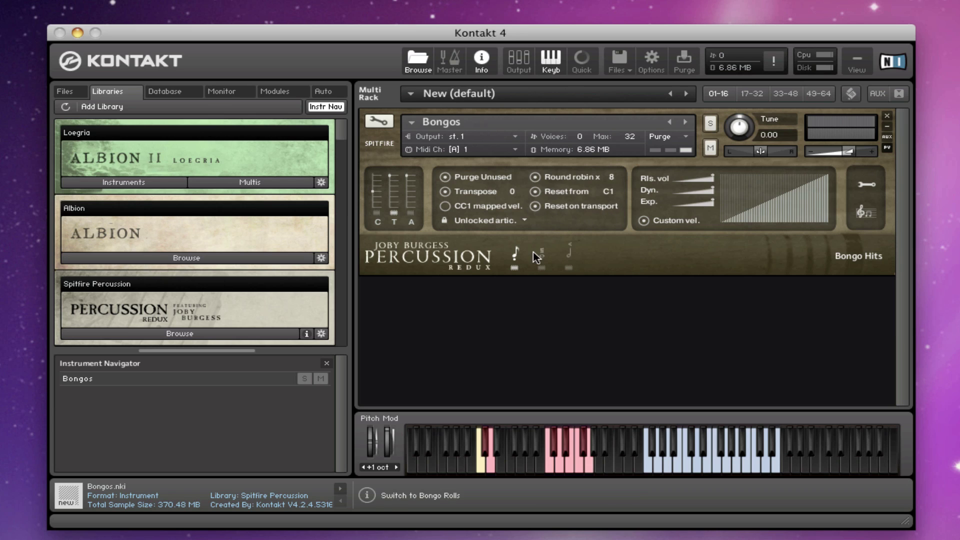
{"action": "left_click", "coordinate": [534, 206]}
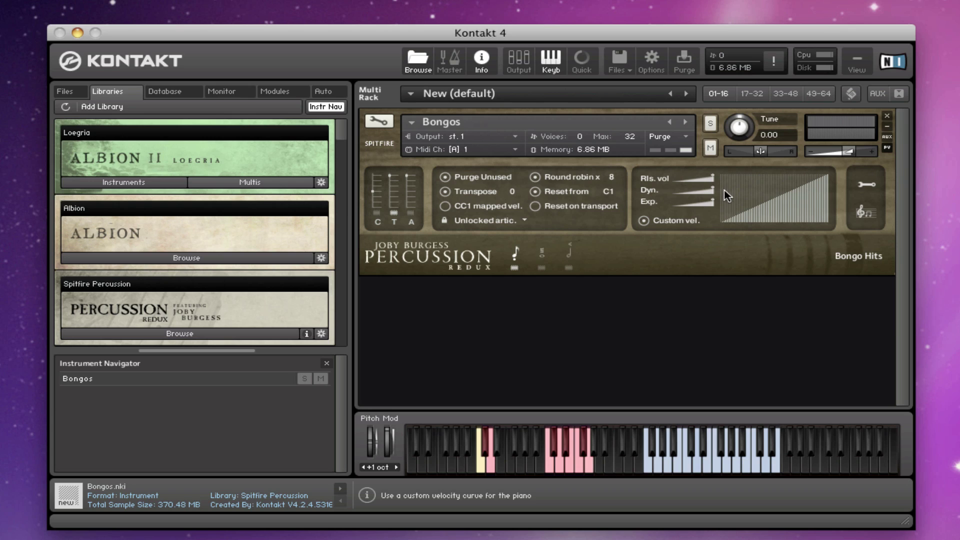
{"action": "right_click", "coordinate": [700, 179]}
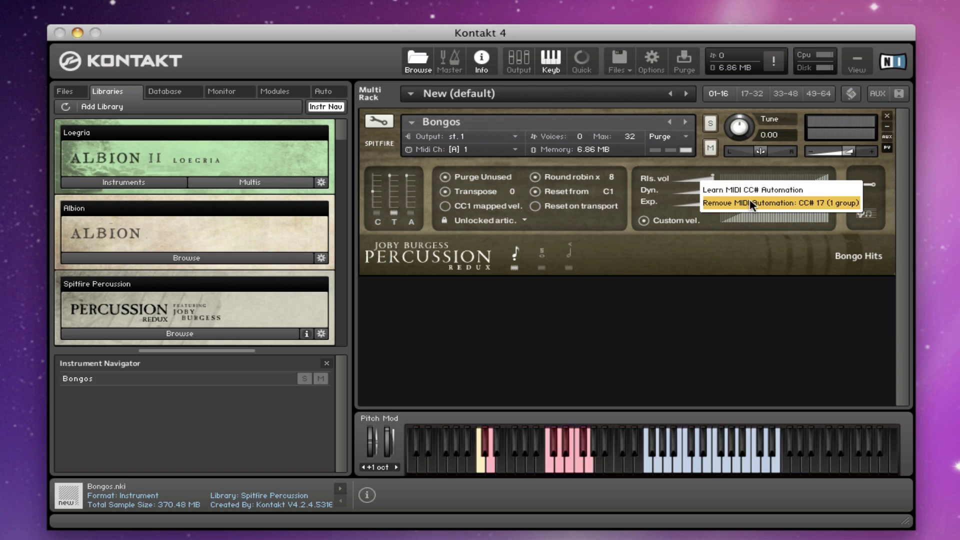
{"action": "left_click", "coordinate": [698, 222]}
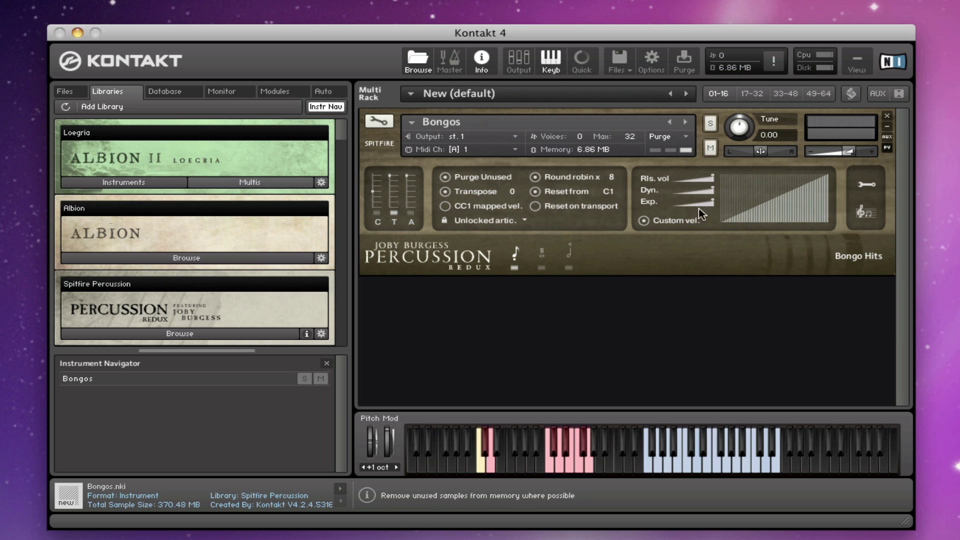
Toggle the custom velocity curve off and on, and redraw it as an arch that rises early and tapers off
{"action": "left_click", "coordinate": [643, 221]}
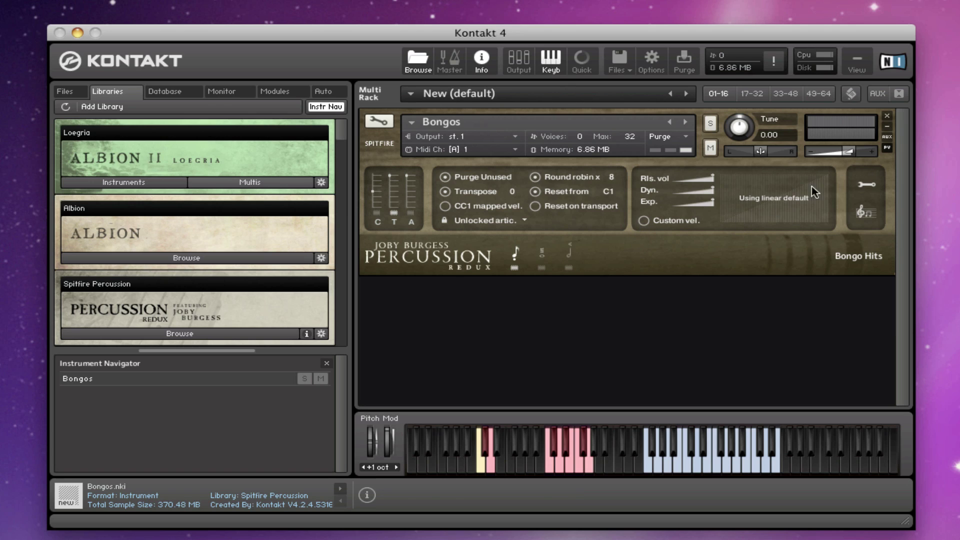
{"action": "left_click", "coordinate": [643, 221]}
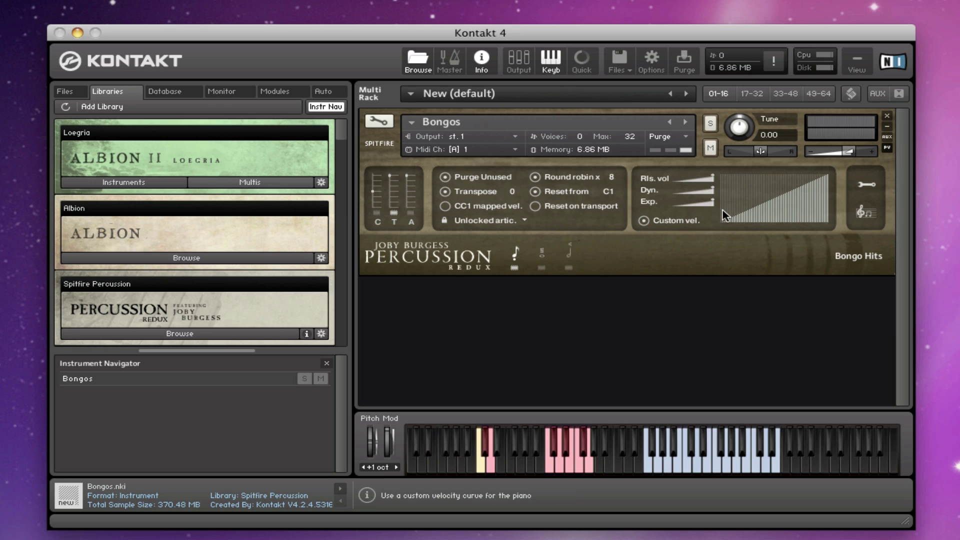
{"action": "mouse_move", "coordinate": [727, 221]}
{"action": "left_mouse_down"}
{"action": "mouse_move", "coordinate": [722, 210]}
{"action": "mouse_move", "coordinate": [795, 201]}
{"action": "left_mouse_up"}
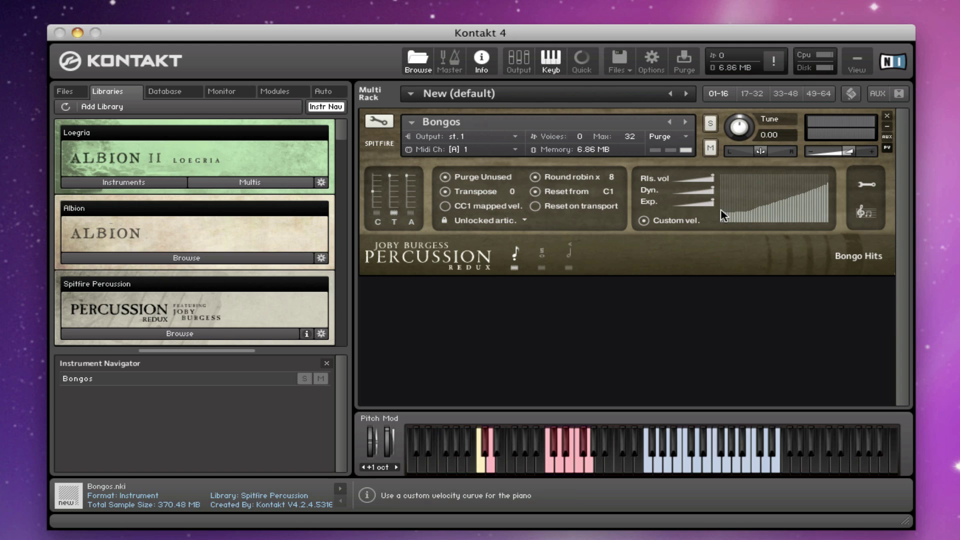
{"action": "left_click_drag", "start_coordinate": [770, 188], "coordinate": [831, 203]}
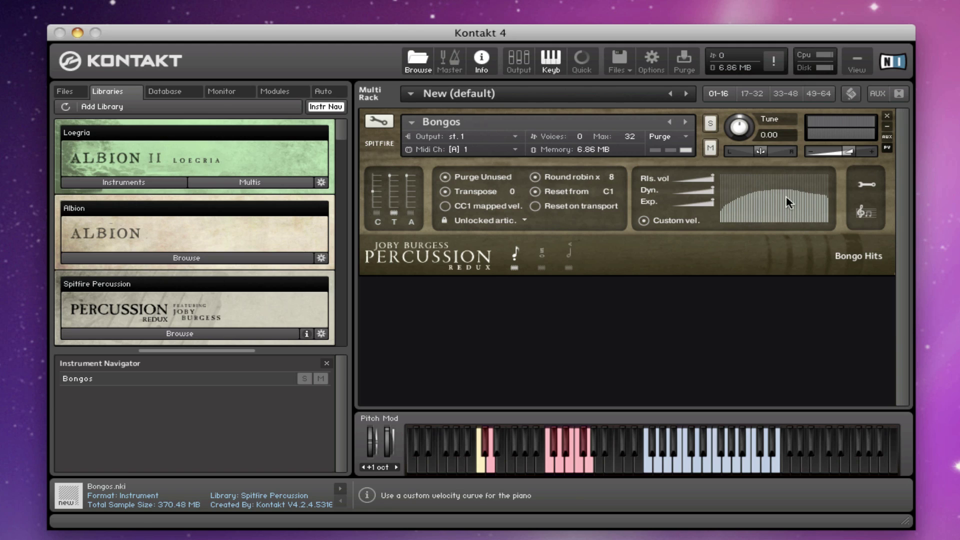
Try to save the edited instrument as Bongos, patch only, from its edit mode, and return to the rack view
{"action": "left_click", "coordinate": [619, 62]}
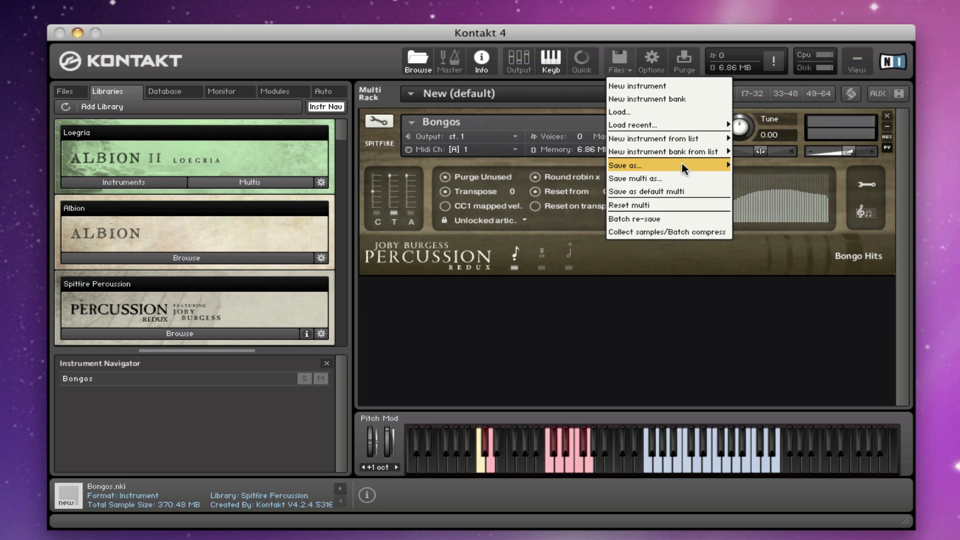
{"action": "mouse_move", "coordinate": [682, 165]}
{"action": "left_click", "coordinate": [681, 265]}
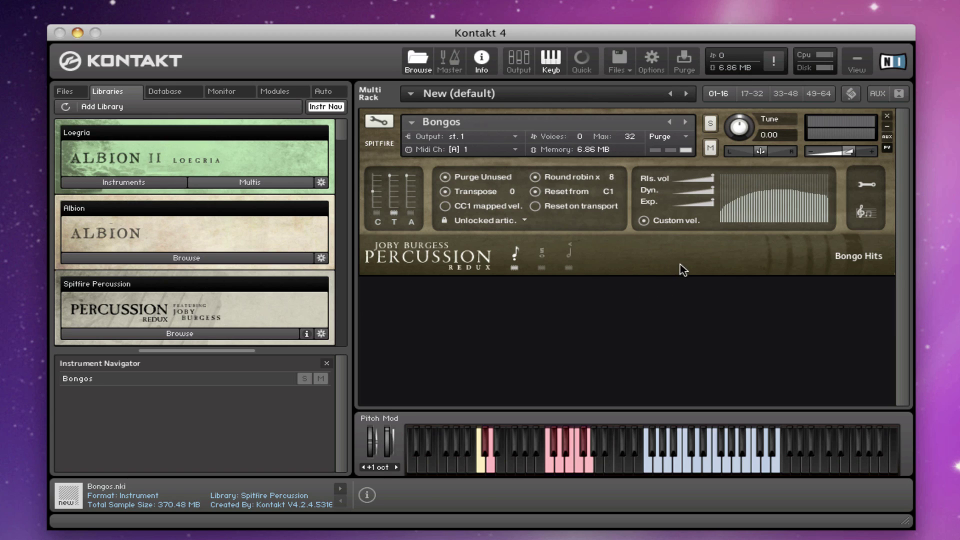
{"action": "left_click", "coordinate": [379, 121]}
{"action": "left_click", "coordinate": [620, 60]}
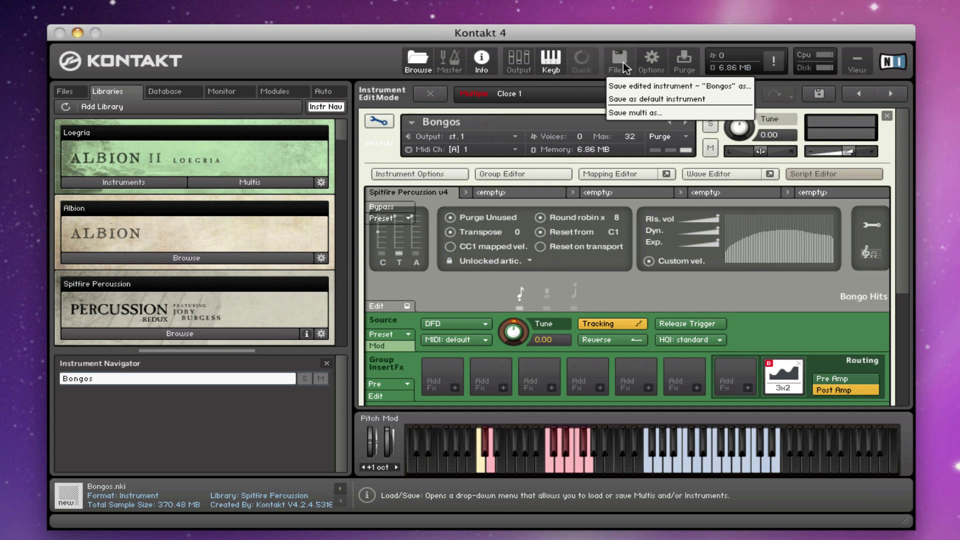
{"action": "left_click", "coordinate": [633, 87]}
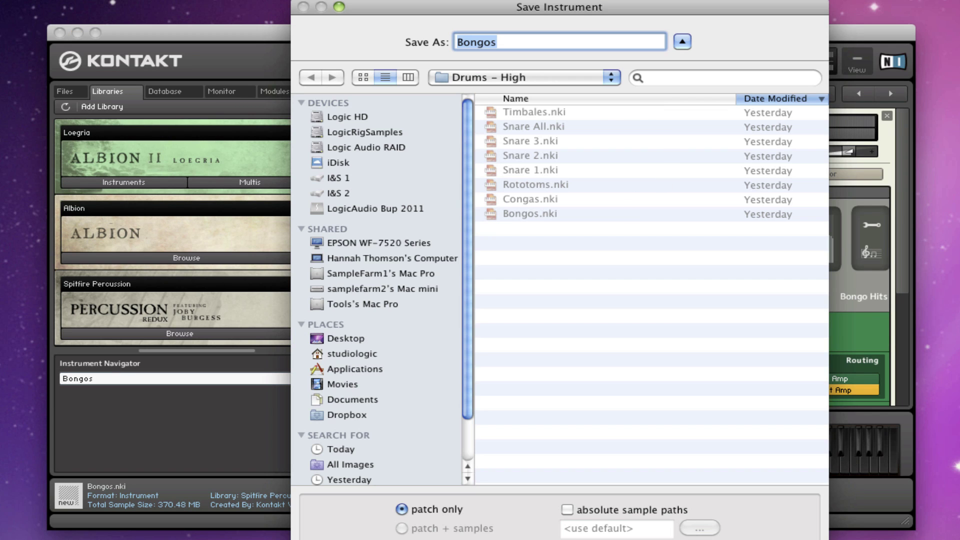
{"action": "key", "text": "Return"}
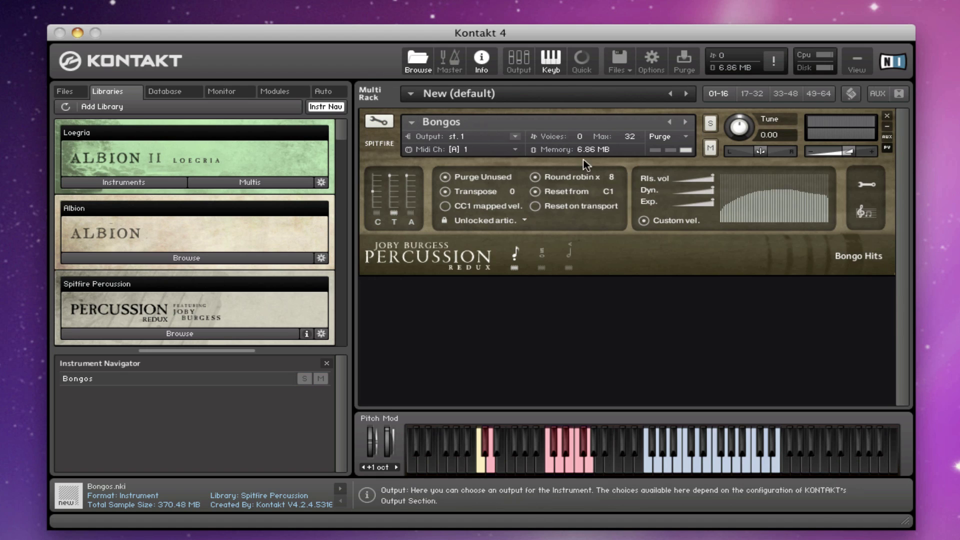
{"action": "left_click", "coordinate": [378, 121]}
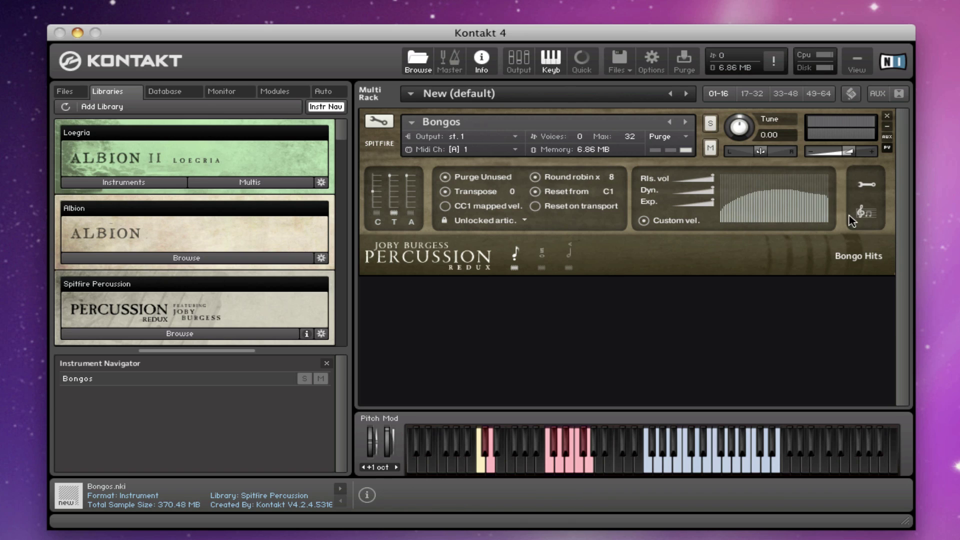
Turn off the custom velocity curve to use the linear default
{"action": "left_click", "coordinate": [644, 220]}
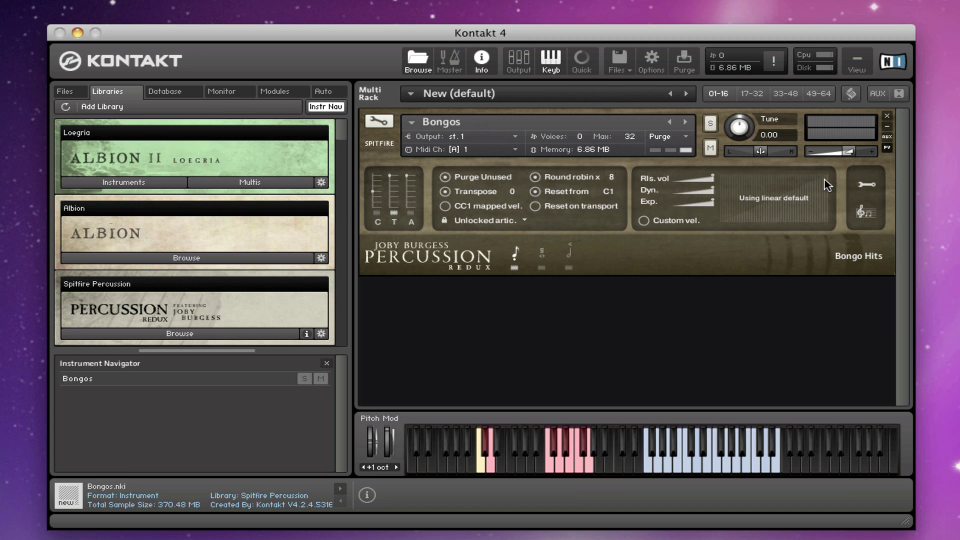
Review the articulation lock options and switch through Bongo Rolls and Bongo Swells back to Bongo Hits, keeping the articulation unlocked
{"action": "left_click", "coordinate": [524, 223]}
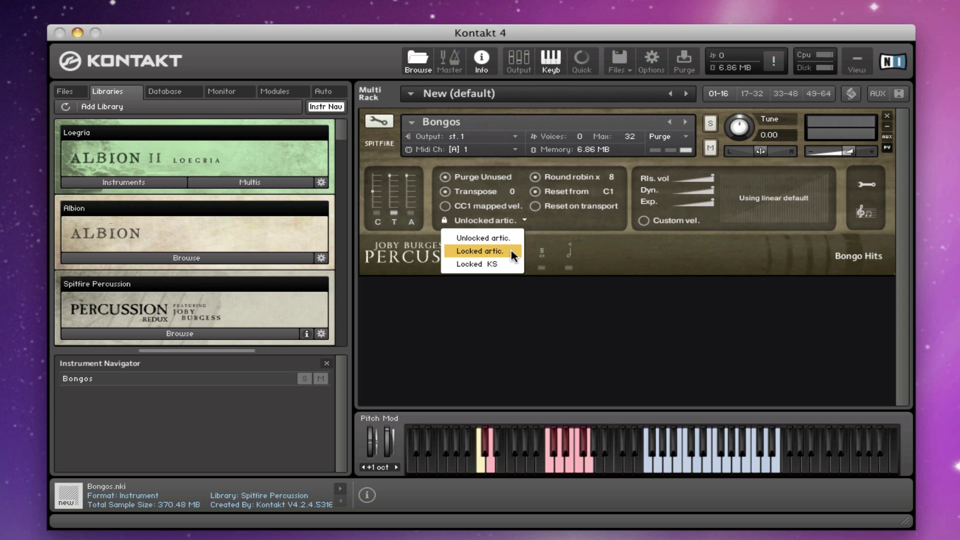
{"action": "left_click", "coordinate": [545, 252]}
{"action": "left_click", "coordinate": [542, 253]}
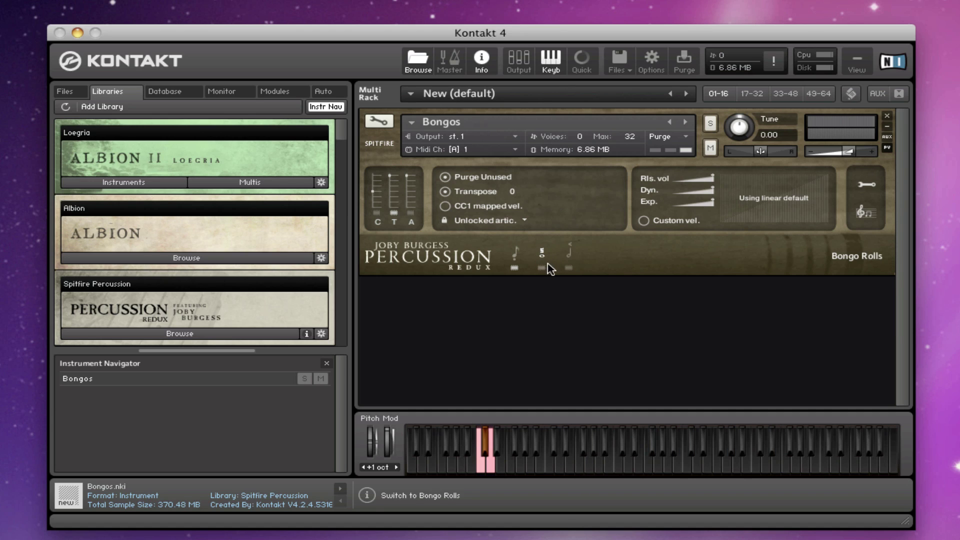
{"action": "left_click", "coordinate": [572, 254]}
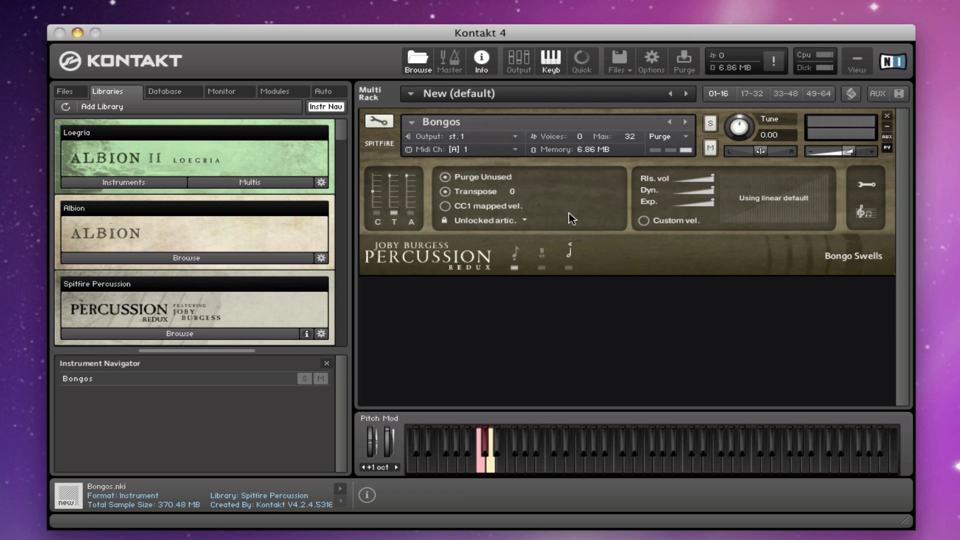
{"action": "left_click", "coordinate": [515, 254]}
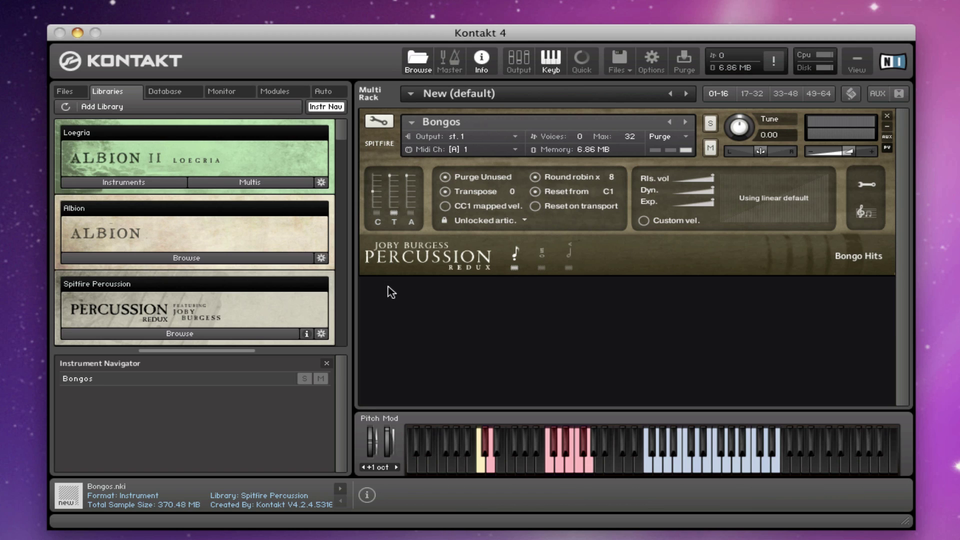
{"action": "left_click", "coordinate": [524, 220]}
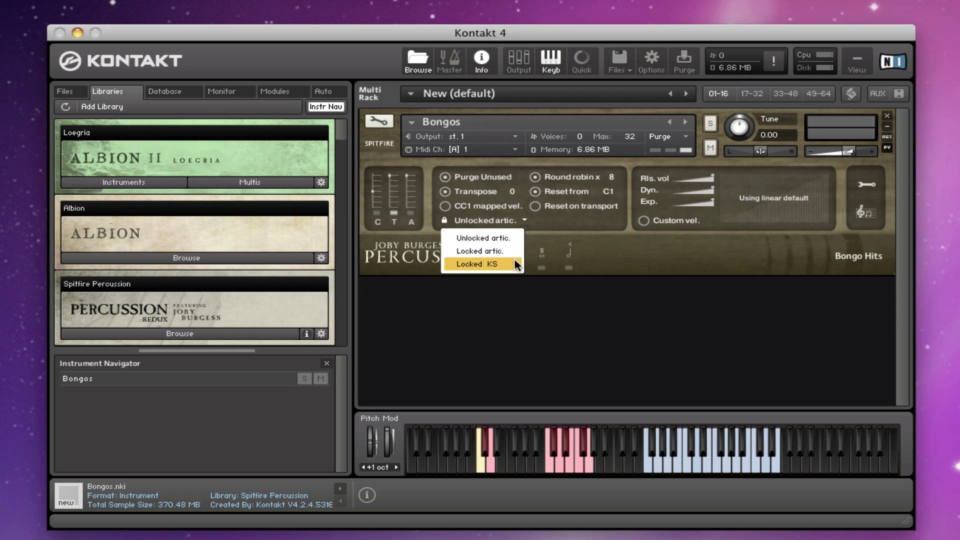
{"action": "left_click", "coordinate": [650, 263]}
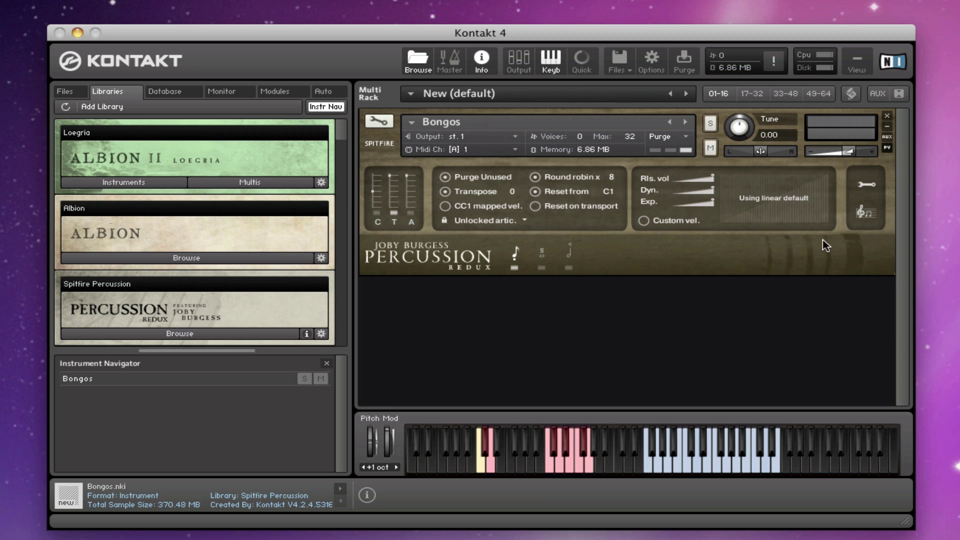
Open the Rhythm Matrix of the Bongos and activate Rhythm 1
{"action": "left_click", "coordinate": [862, 216]}
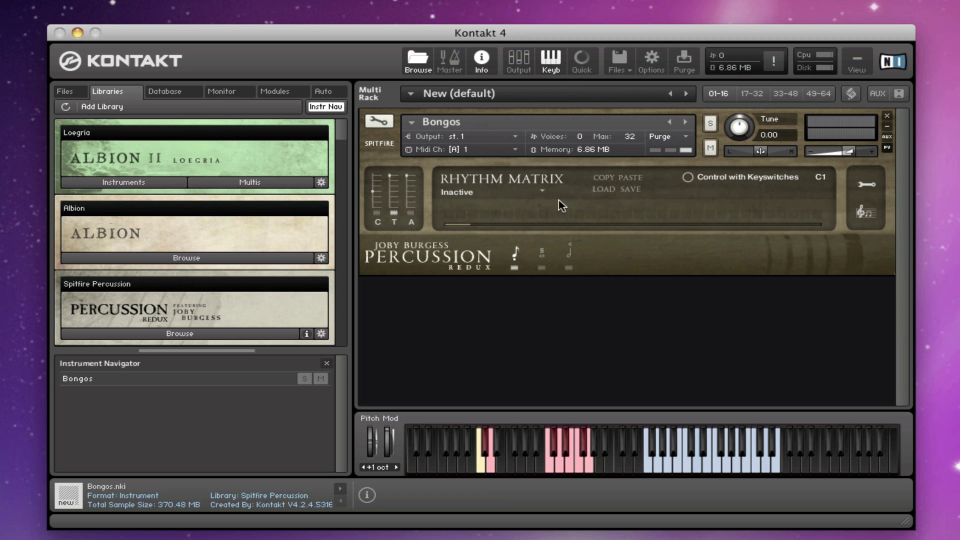
{"action": "left_click", "coordinate": [540, 192]}
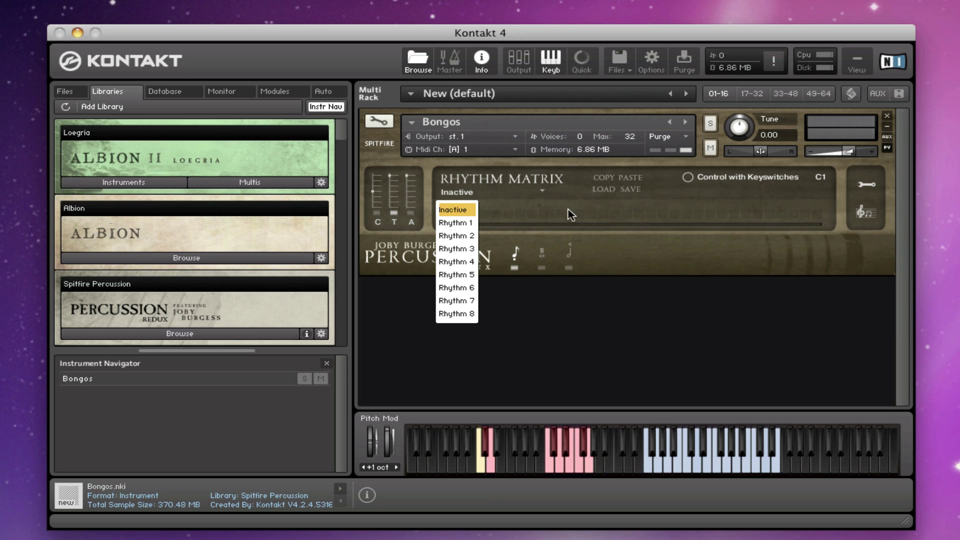
{"action": "left_click", "coordinate": [465, 226]}
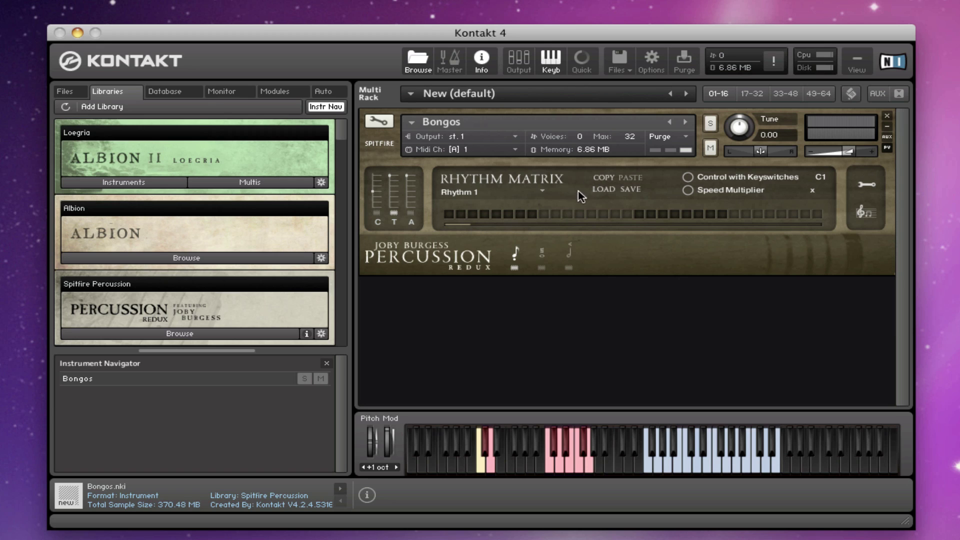
Switch the Rhythm Matrix to Rhythm 4 and back to Rhythm 1, and review the list of available rhythms
{"action": "left_click", "coordinate": [522, 194]}
{"action": "left_click", "coordinate": [455, 261]}
{"action": "left_click", "coordinate": [542, 192]}
{"action": "left_click", "coordinate": [471, 222]}
{"action": "left_click", "coordinate": [543, 191]}
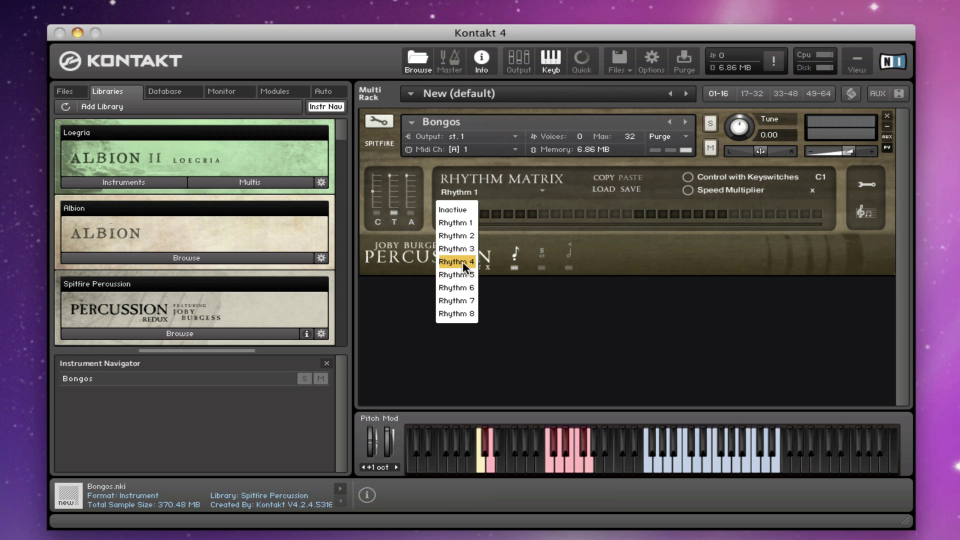
{"action": "left_click", "coordinate": [610, 183]}
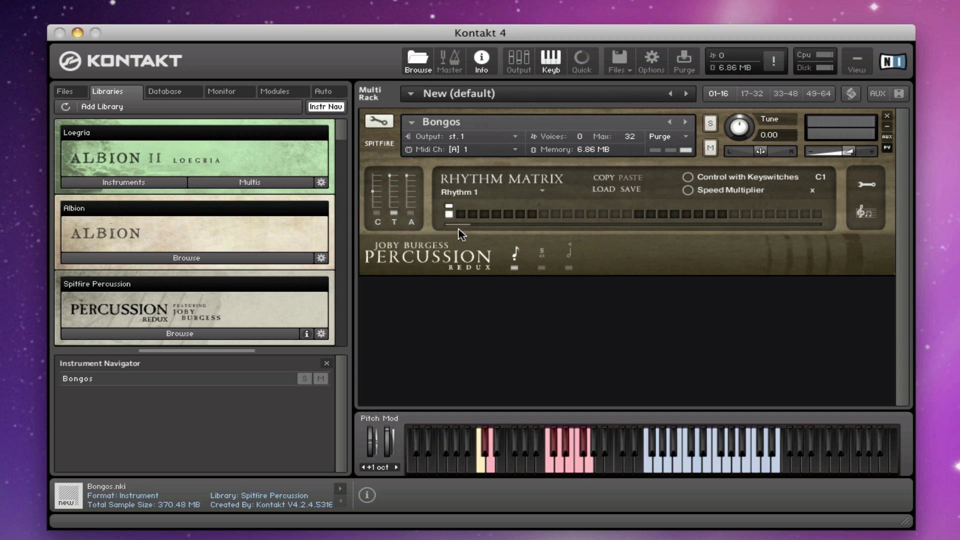
Turn on steps 9, 17 and 25 of Rhythm 1 and enable its Speed Multiplier
{"action": "left_click", "coordinate": [544, 215]}
{"action": "left_click", "coordinate": [639, 215]}
{"action": "left_click", "coordinate": [734, 215]}
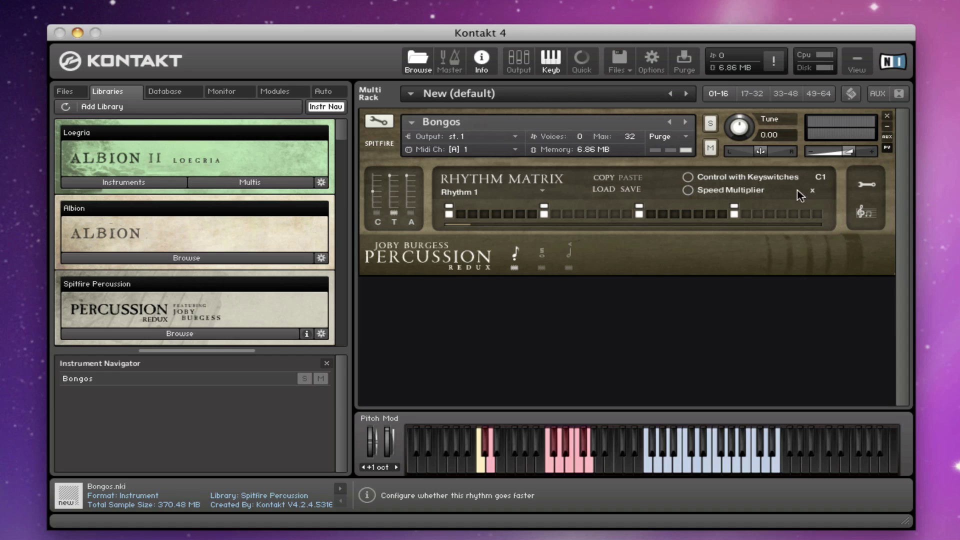
{"action": "left_click", "coordinate": [688, 190]}
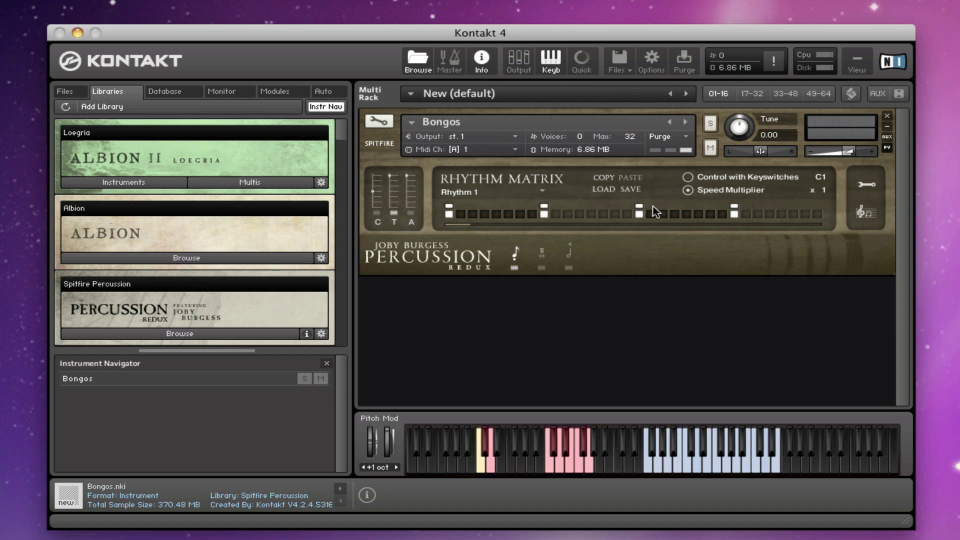
Turn on steps 3, 5, 13, 16 and 22 of Rhythm 1 in the Rhythm Matrix
{"action": "left_click", "coordinate": [448, 211]}
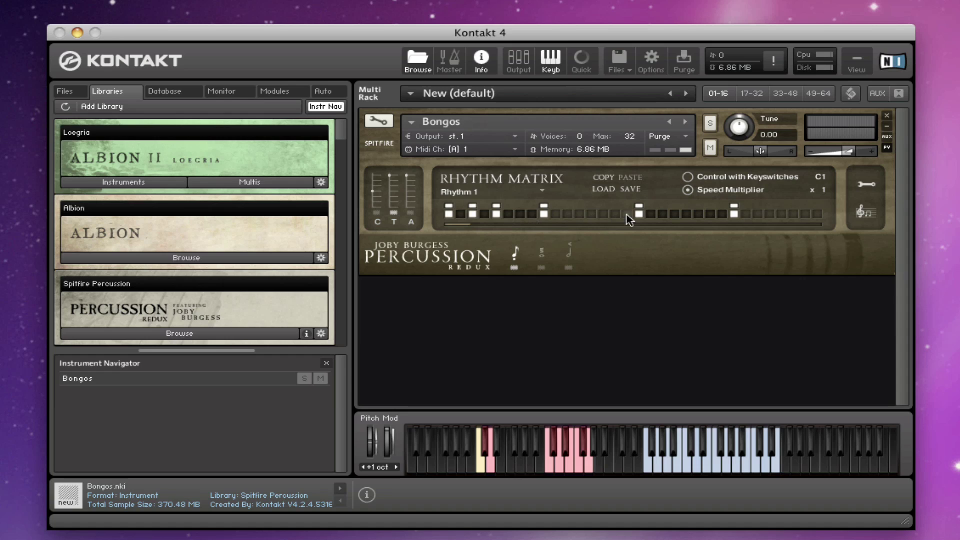
{"action": "left_click", "coordinate": [627, 214]}
{"action": "left_click", "coordinate": [590, 214]}
{"action": "left_click", "coordinate": [700, 214]}
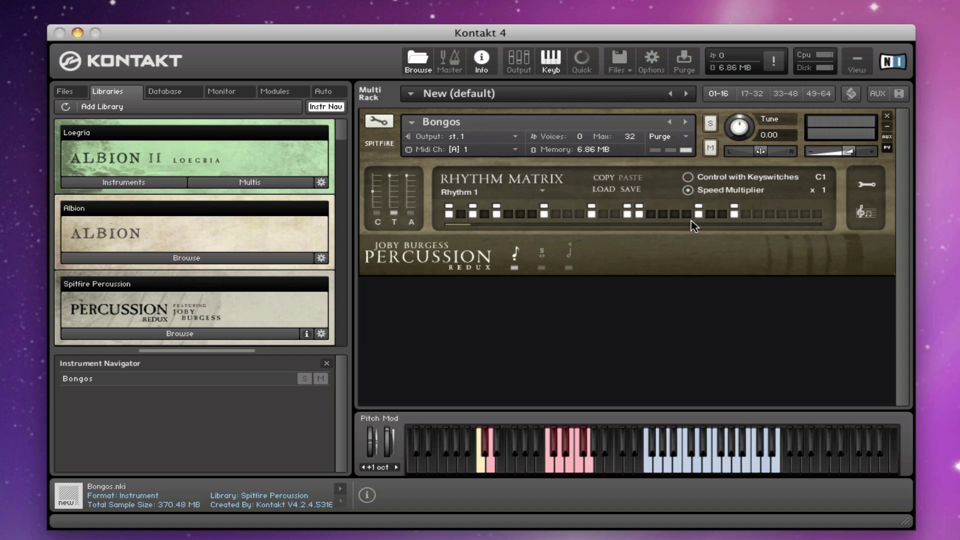
Try shortening Rhythm 1 to 19 and 11 steps, and set its length to 28 steps
{"action": "left_click", "coordinate": [664, 216]}
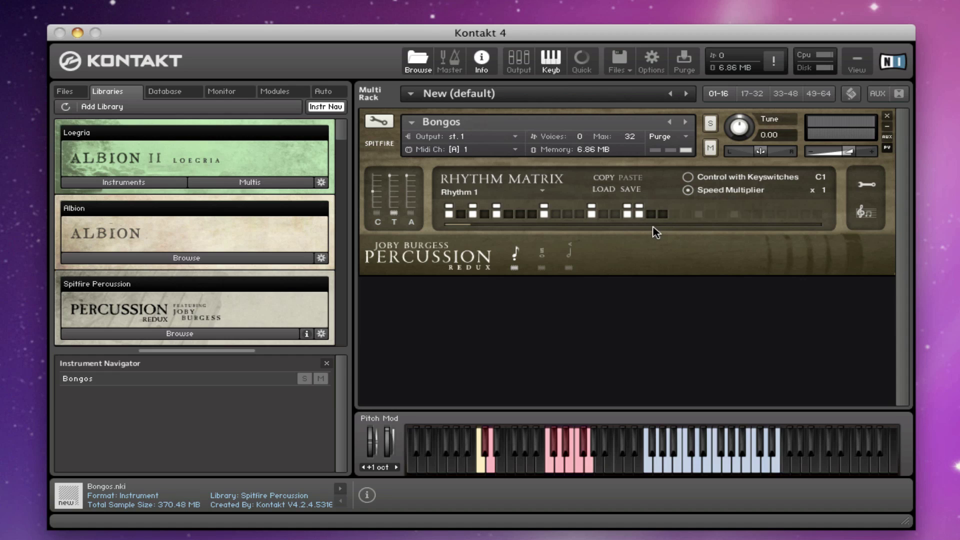
{"action": "left_click", "coordinate": [686, 216]}
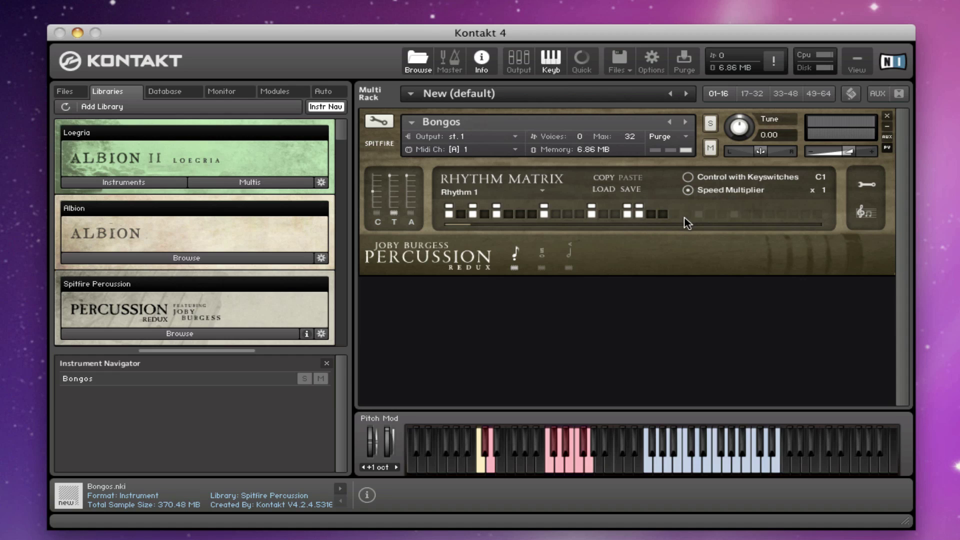
{"action": "left_click", "coordinate": [575, 216]}
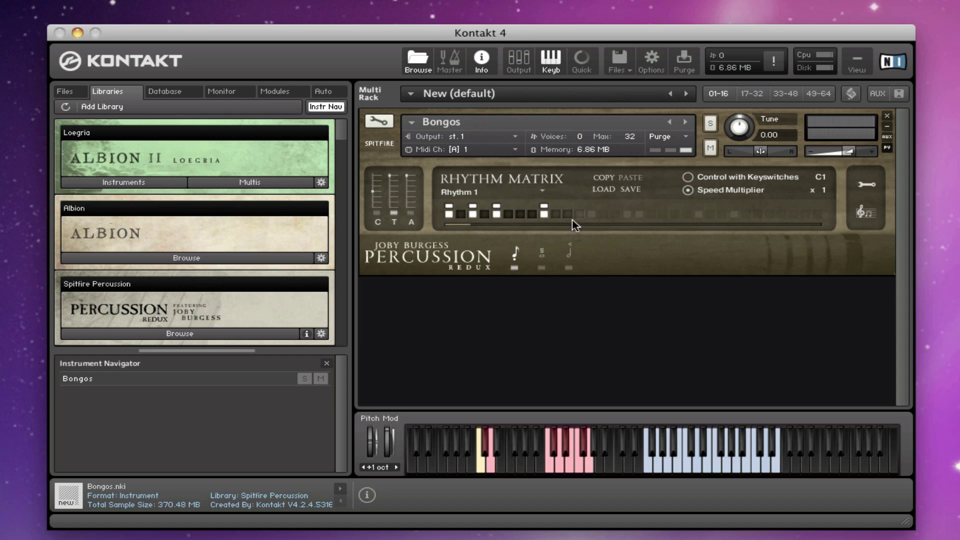
{"action": "left_click", "coordinate": [769, 216]}
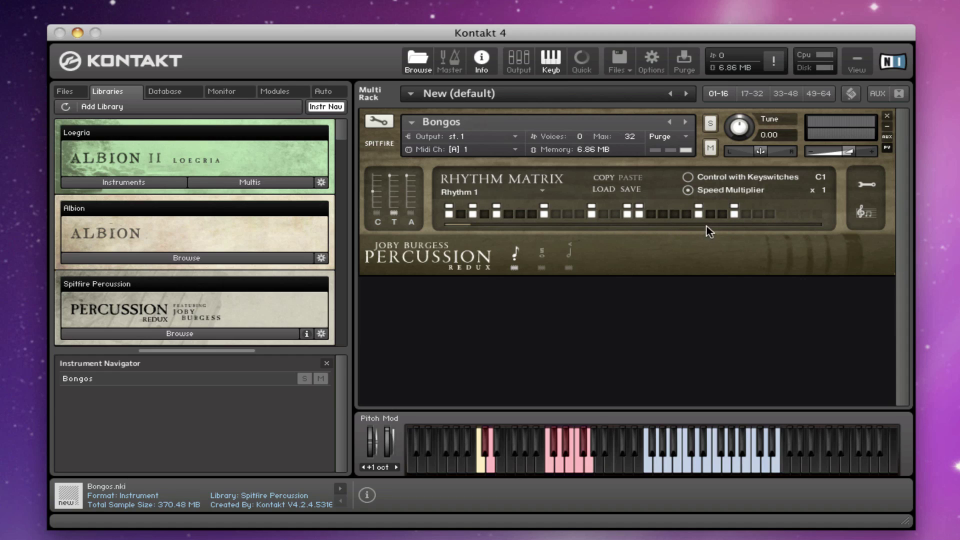
Turn off all active steps of Rhythm 1, leaving the 28-step pattern empty
{"action": "left_click", "coordinate": [735, 216]}
{"action": "left_click", "coordinate": [638, 215]}
{"action": "left_click", "coordinate": [627, 215]}
{"action": "left_click", "coordinate": [591, 215]}
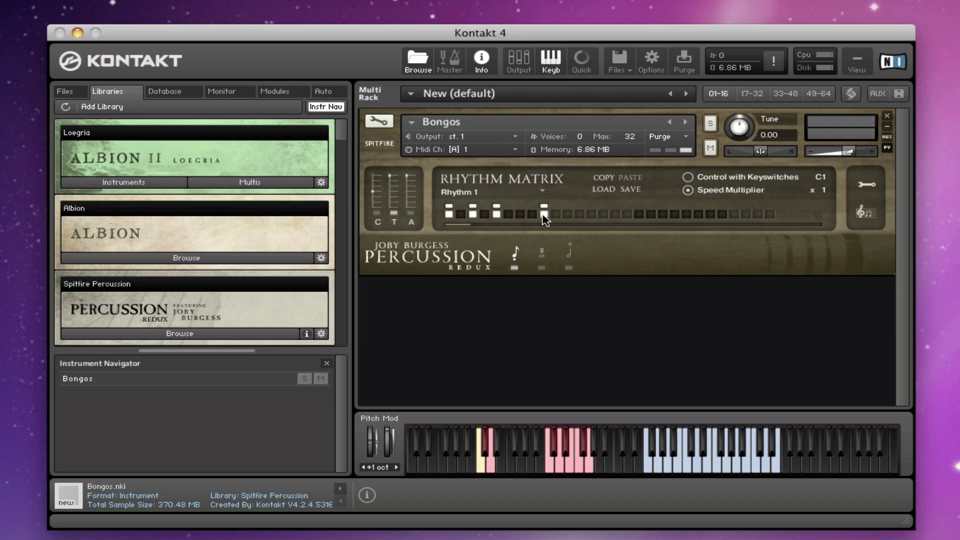
{"action": "left_click", "coordinate": [544, 215]}
{"action": "left_click", "coordinate": [496, 215]}
{"action": "left_click", "coordinate": [723, 214]}
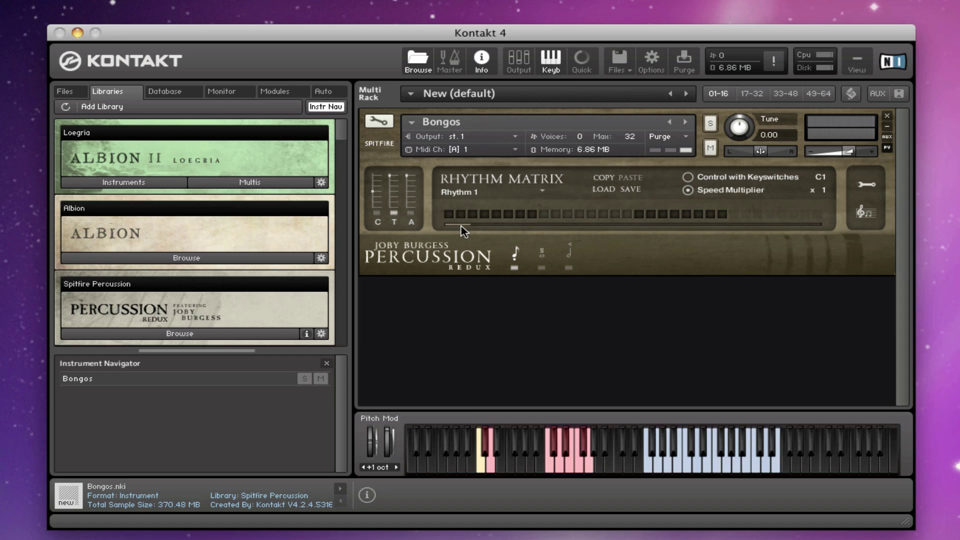
Examine the further steps of Rhythm 1 and the list of rhythms, and return to the Bongos' general settings page
{"action": "mouse_move", "coordinate": [463, 223]}
{"action": "left_mouse_down"}
{"action": "mouse_move", "coordinate": [583, 227]}
{"action": "mouse_move", "coordinate": [462, 223]}
{"action": "left_mouse_up"}
{"action": "left_click_drag", "start_coordinate": [472, 224], "coordinate": [722, 219]}
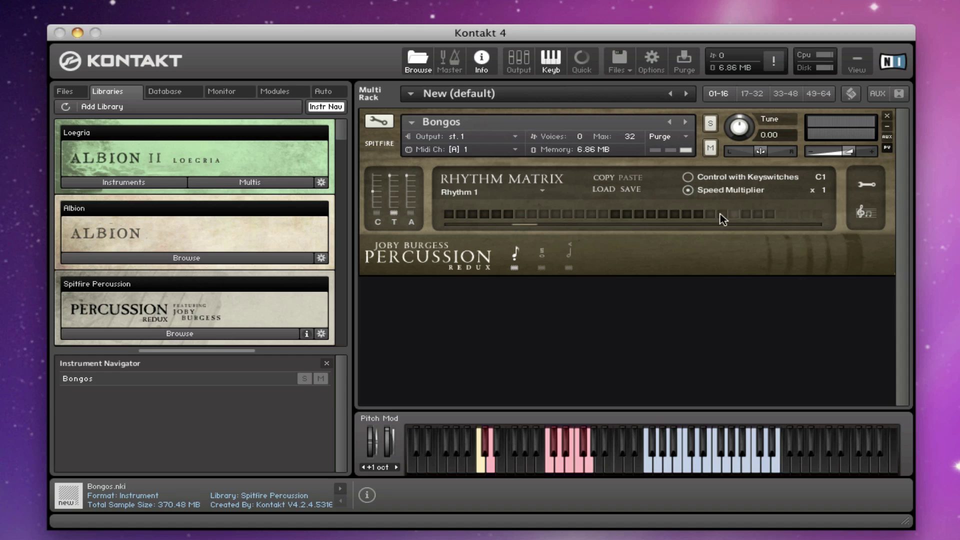
{"action": "left_click_drag", "start_coordinate": [529, 226], "coordinate": [444, 228]}
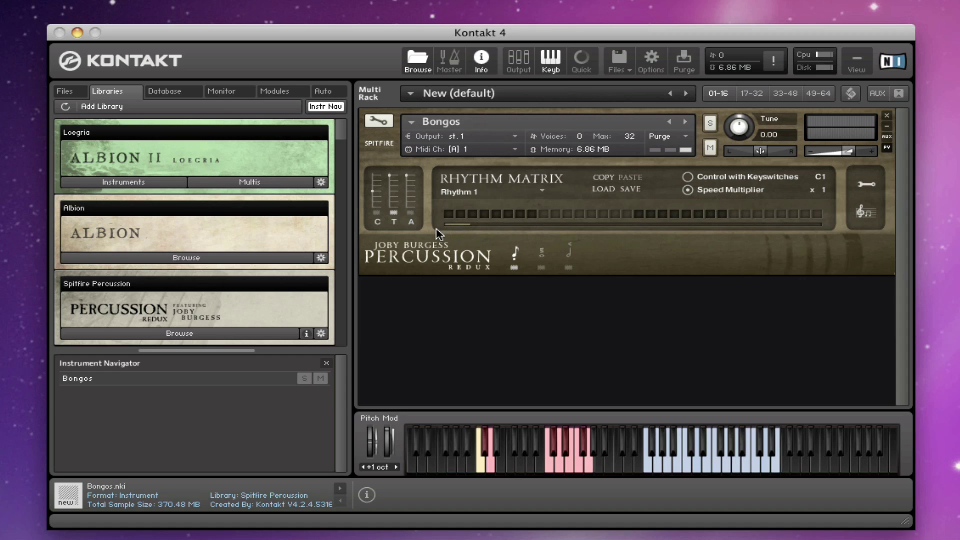
{"action": "left_click", "coordinate": [542, 191]}
{"action": "left_click", "coordinate": [567, 194]}
{"action": "left_click", "coordinate": [867, 185]}
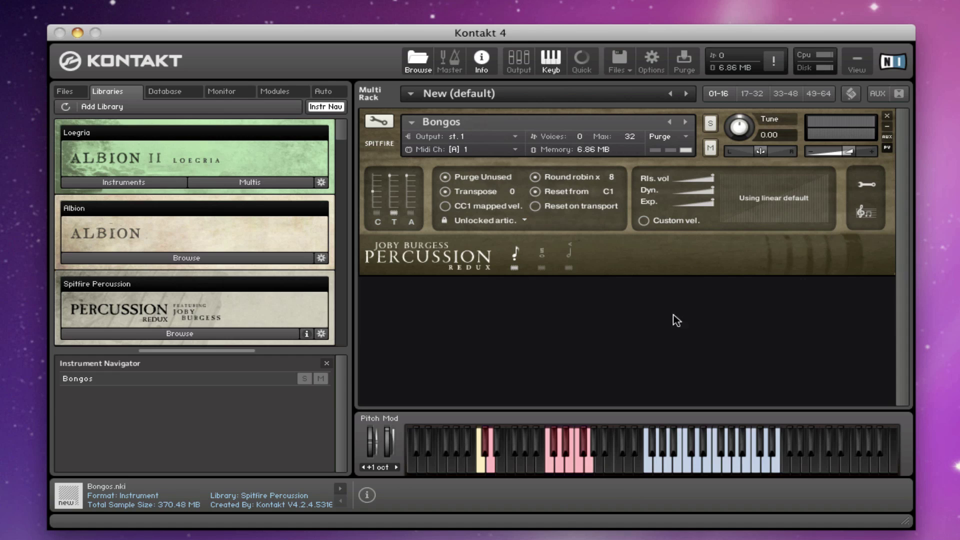